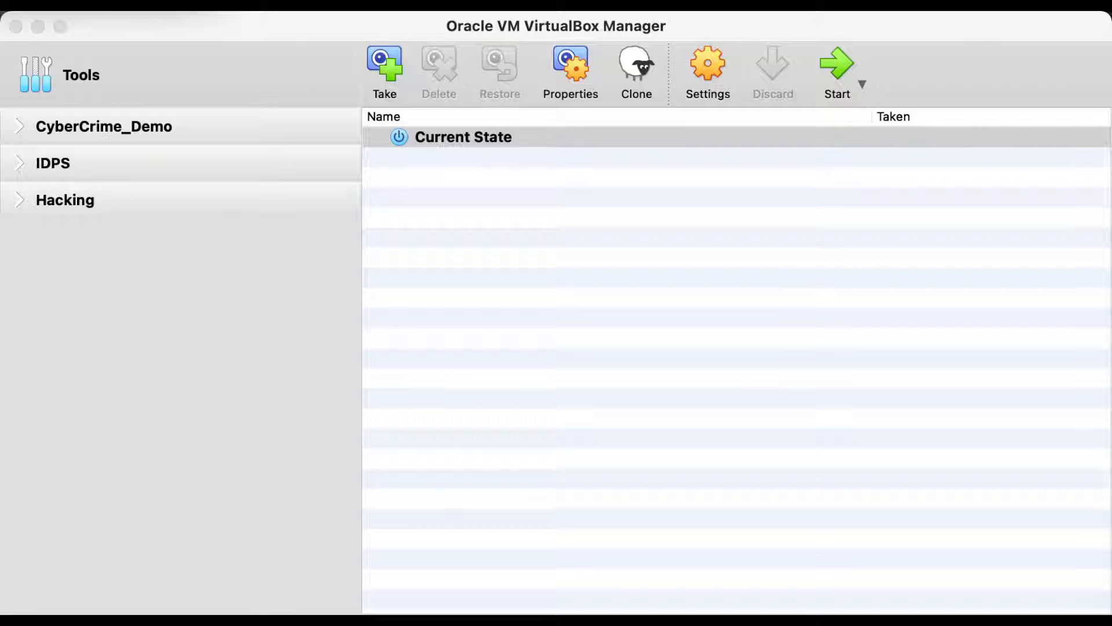
- Rename the Win7Pro virtual machine in the IDPS group as Master_Win7Pro
{"action": "left_click", "coordinate": [21, 167]}
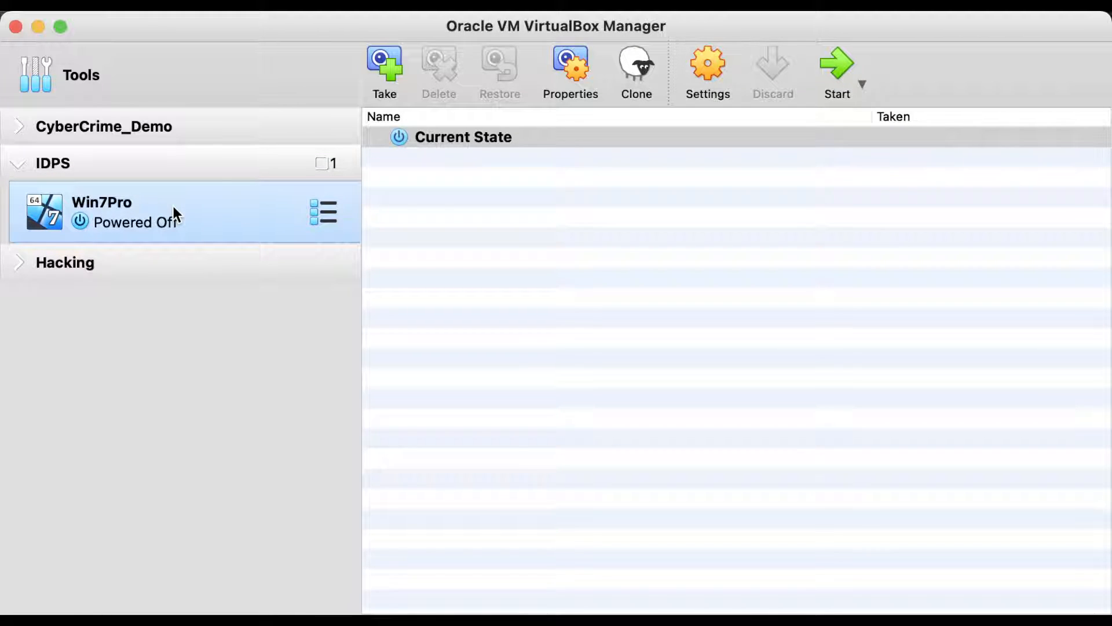
{"action": "right_click", "coordinate": [173, 206]}
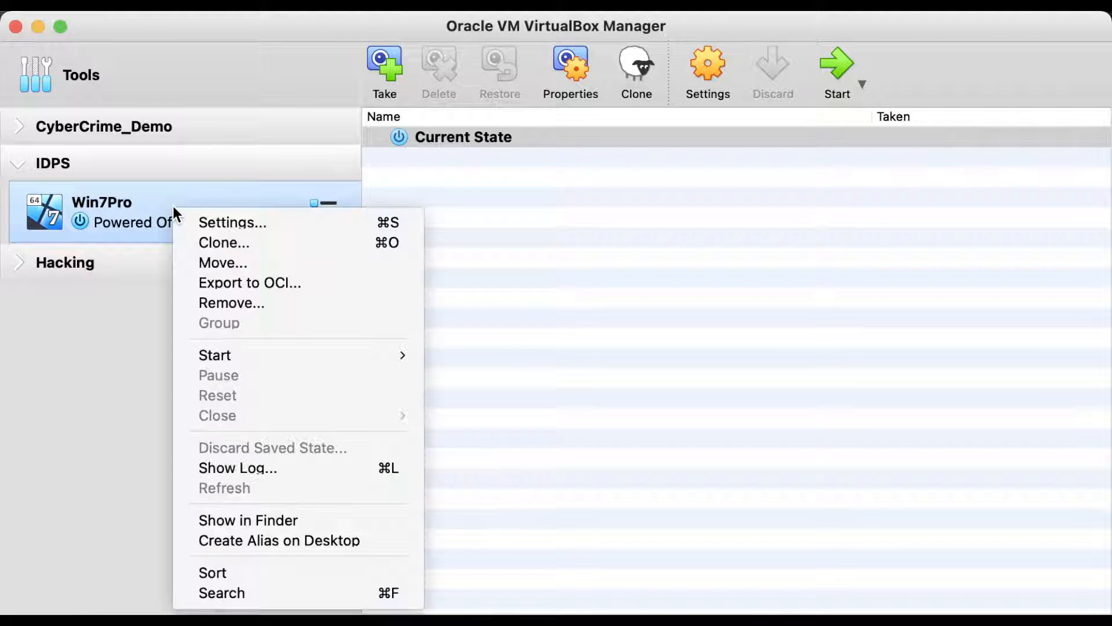
{"action": "left_click", "coordinate": [196, 226]}
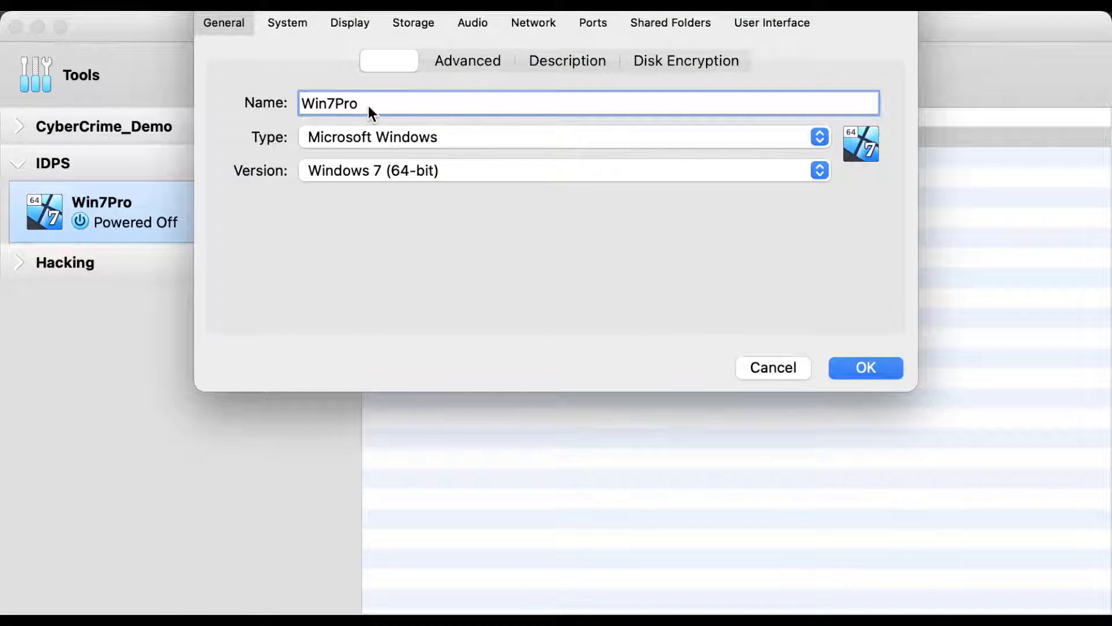
{"action": "type", "text": "Master_"}
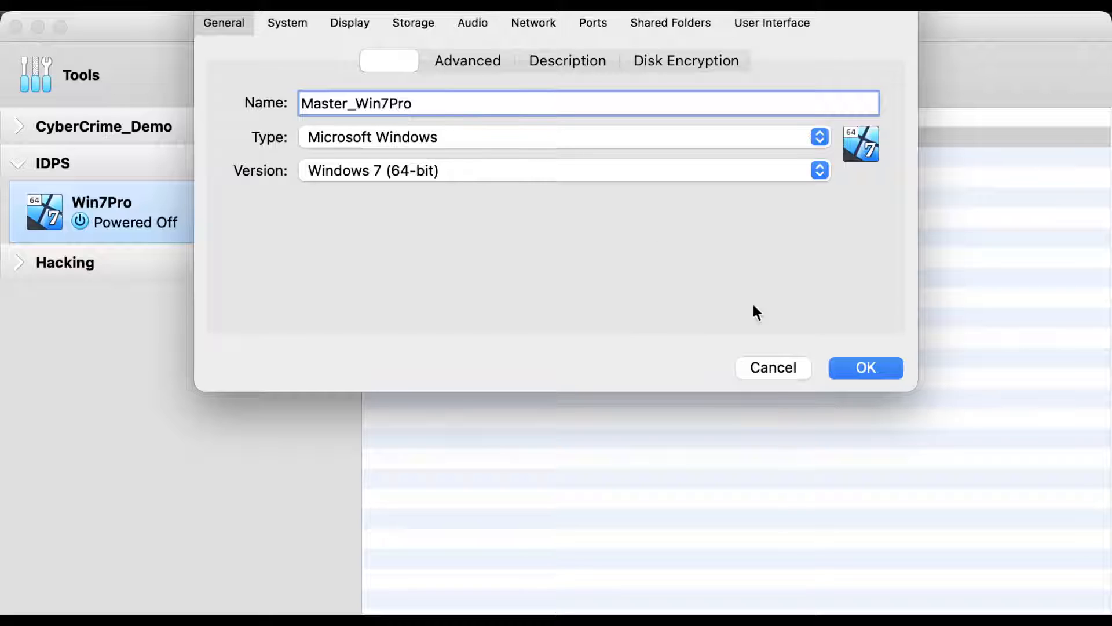
{"action": "left_click", "coordinate": [871, 366]}
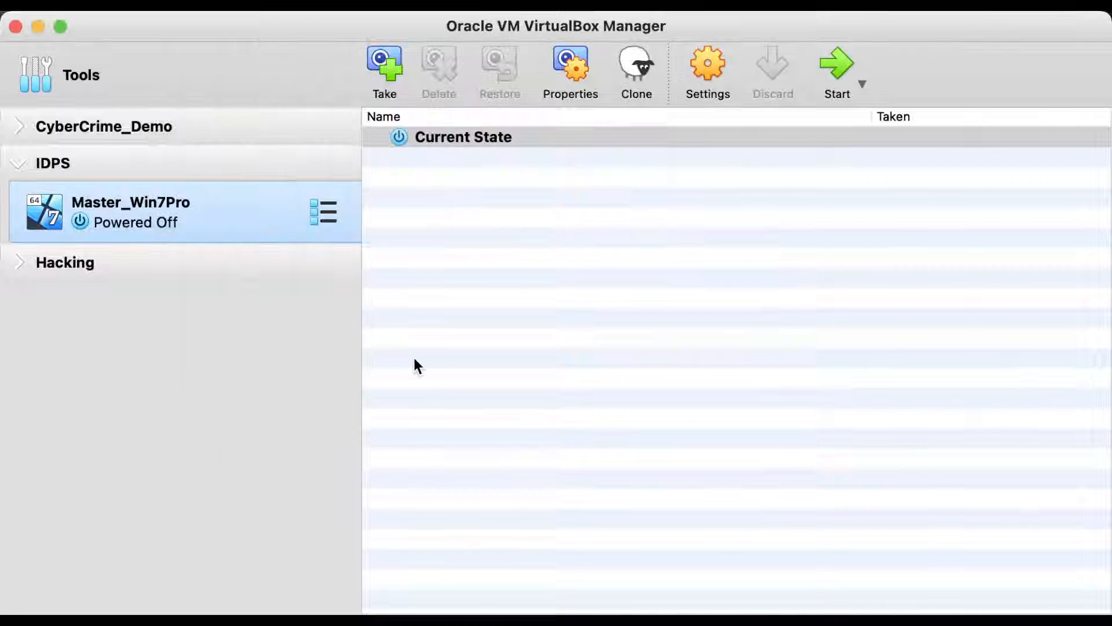
- Create a linked clone of Master_Win7Pro named "Clone_Win7Pro 01", using the expert mode options
{"action": "right_click", "coordinate": [147, 213]}
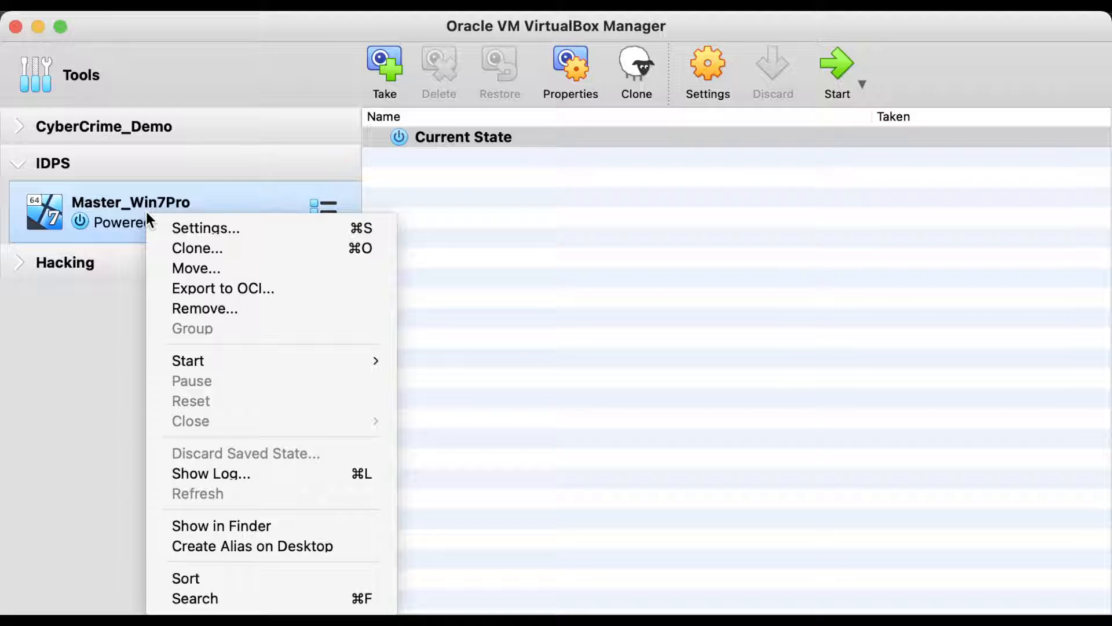
{"action": "left_click", "coordinate": [183, 246]}
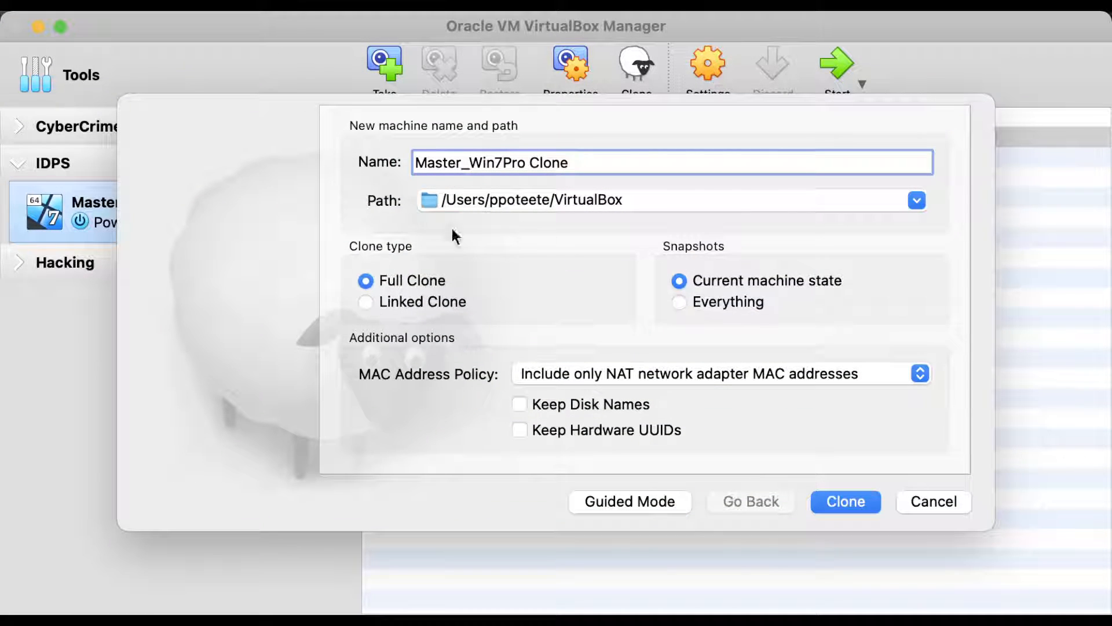
{"action": "left_click", "coordinate": [607, 502]}
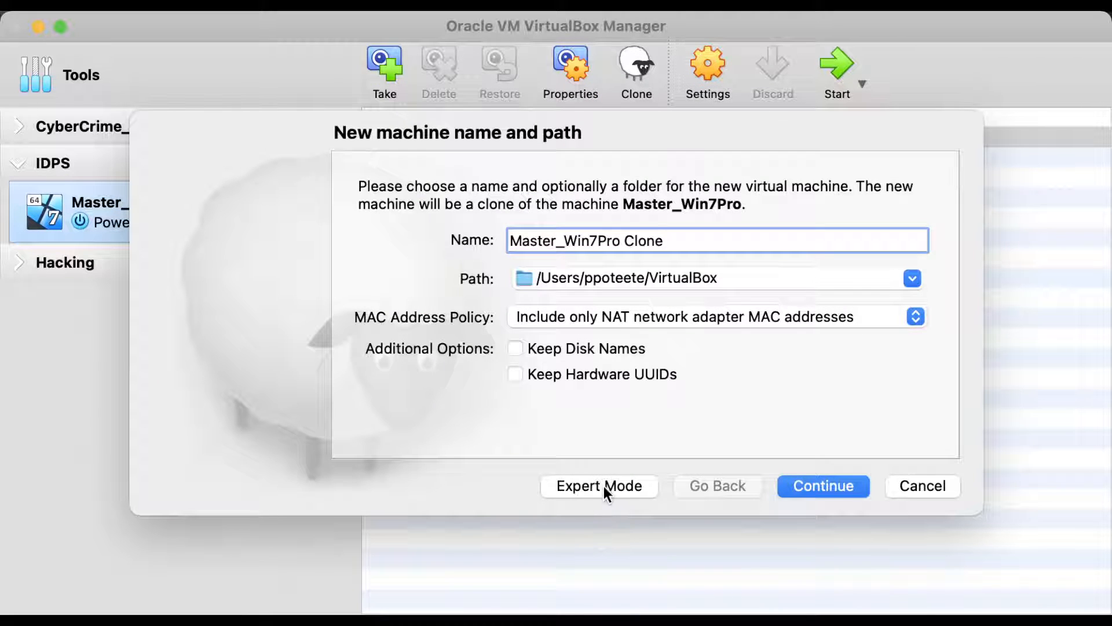
{"action": "left_click", "coordinate": [604, 486]}
{"action": "left_click", "coordinate": [607, 497]}
{"action": "left_click", "coordinate": [607, 486]}
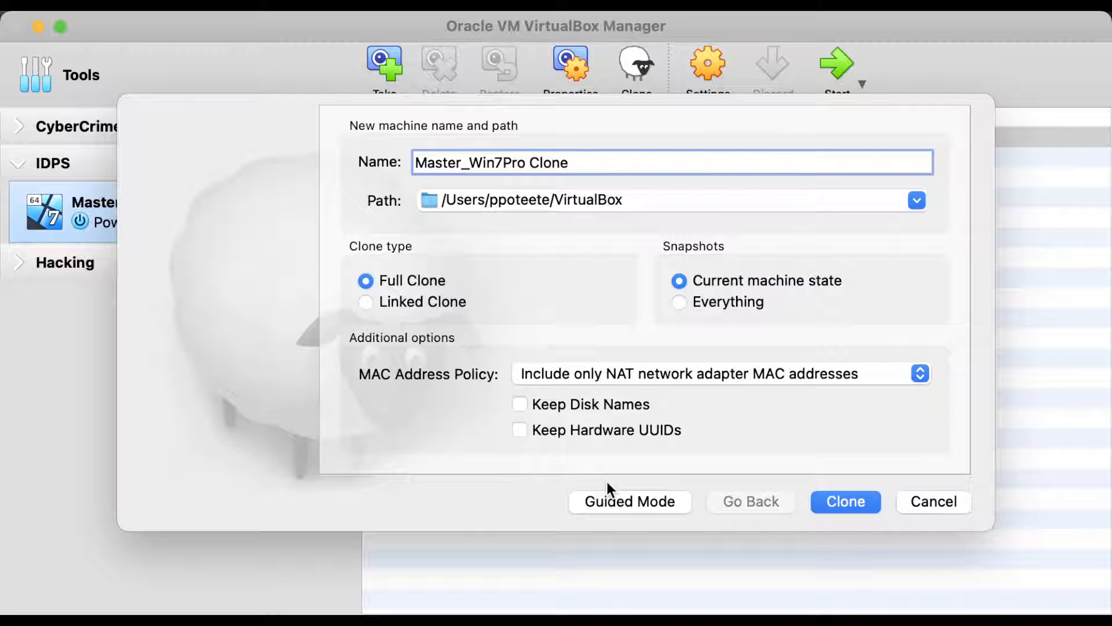
{"action": "left_click", "coordinate": [367, 302]}
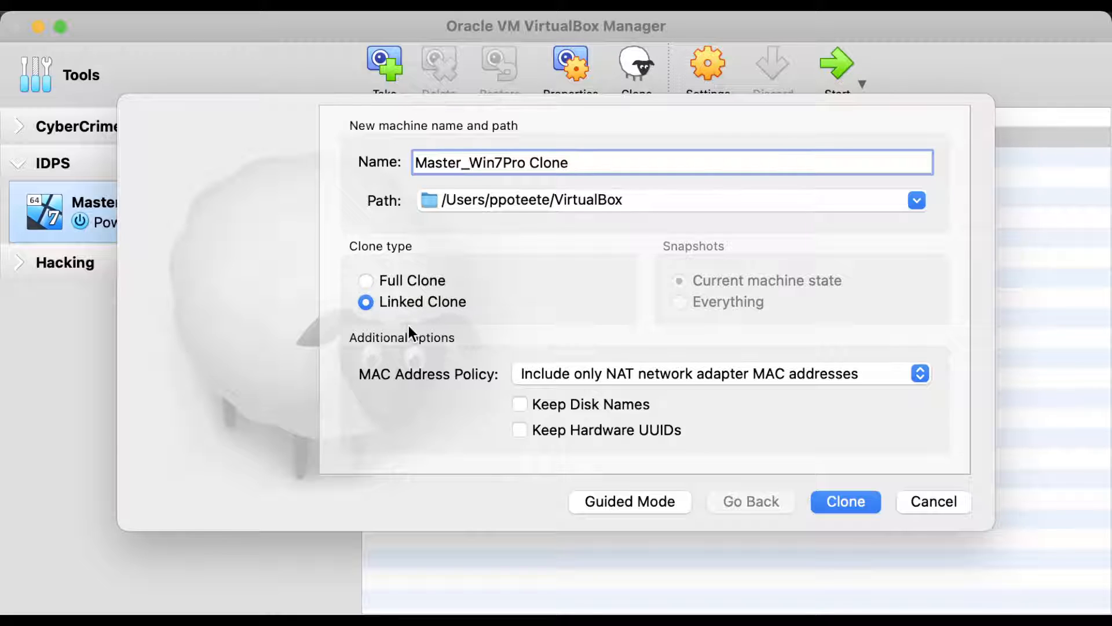
{"action": "triple_click", "coordinate": [606, 162]}
{"action": "type", "text": "Clone_Win"}
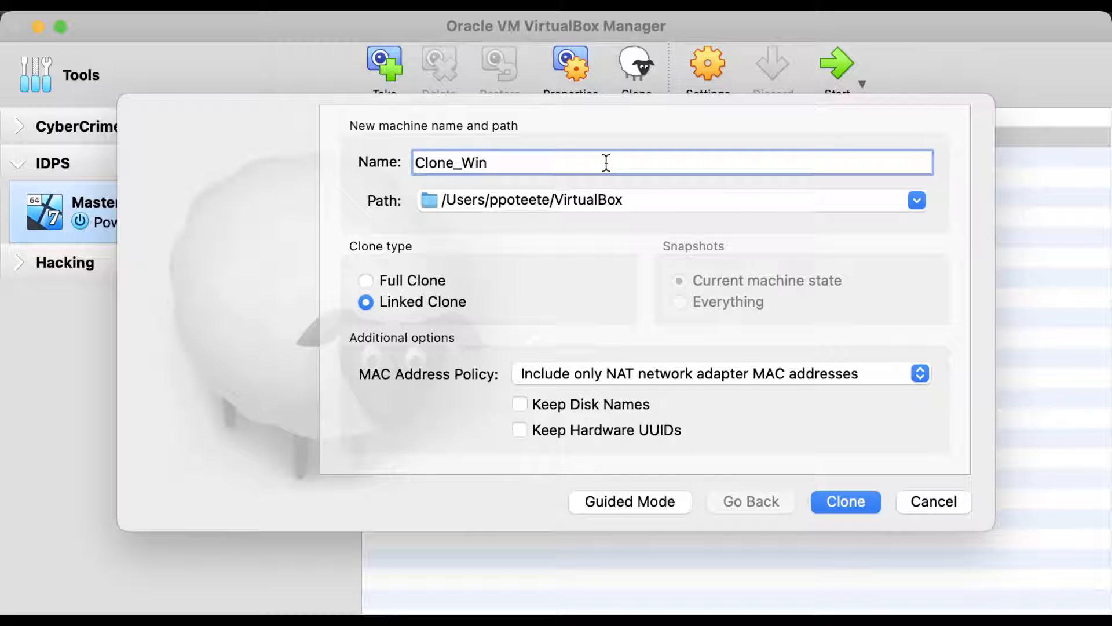
{"action": "type", "text": "7Pro 01"}
{"action": "left_click", "coordinate": [840, 501]}
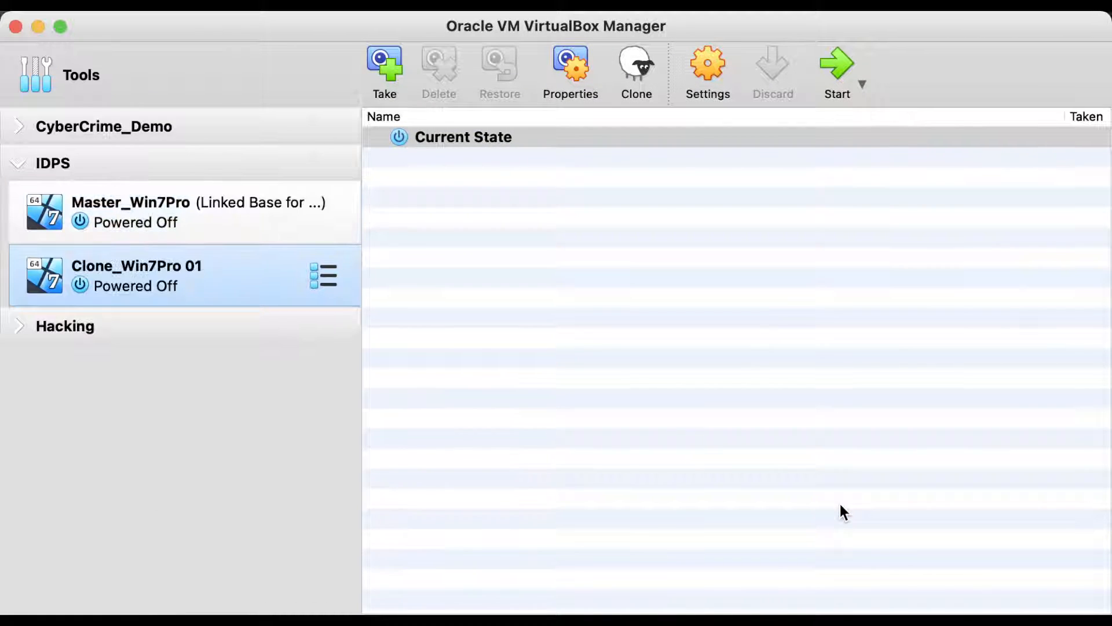
- Put Master_Win7Pro and Clone_Win7Pro 01 together in a new group inside IDPS
{"action": "left_click", "coordinate": [207, 220]}
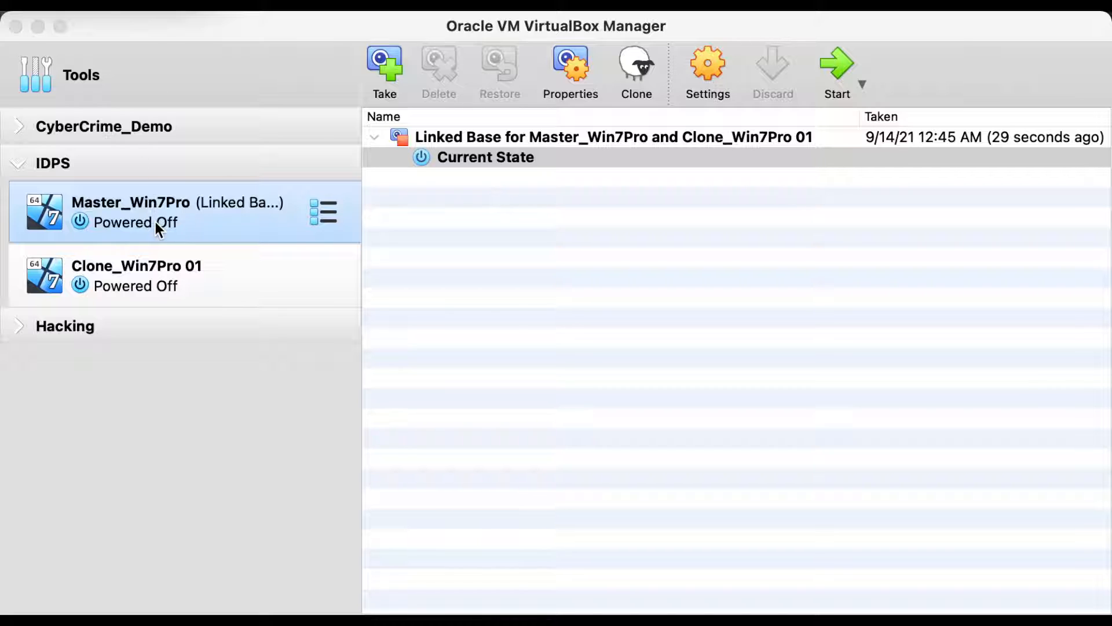
{"action": "right_click", "coordinate": [211, 214]}
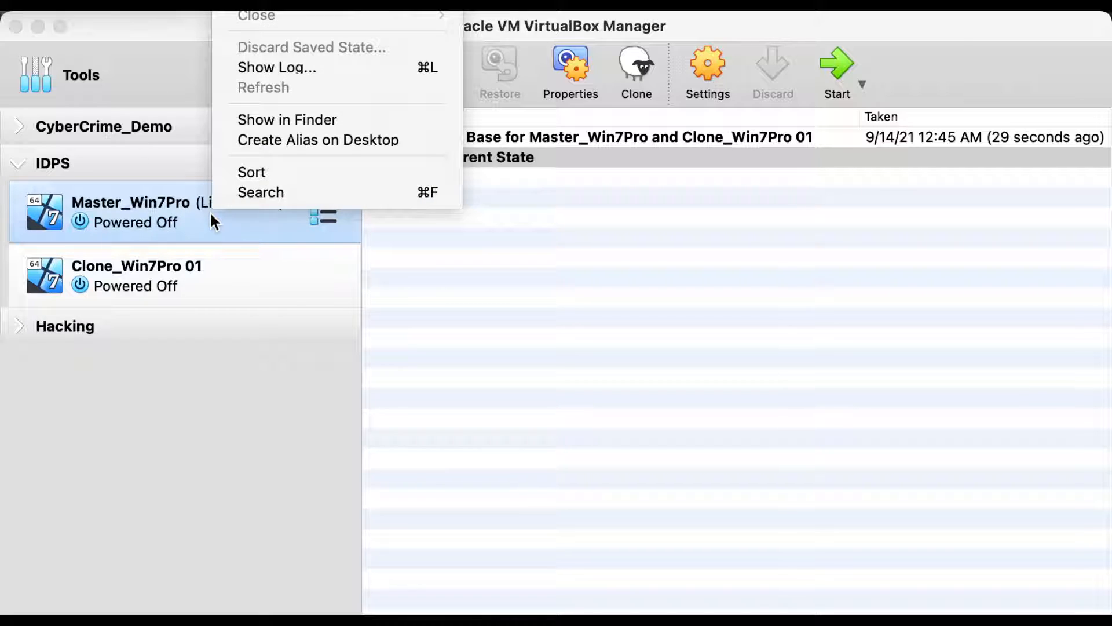
{"action": "left_click_drag", "start_coordinate": [211, 213], "coordinate": [202, 266]}
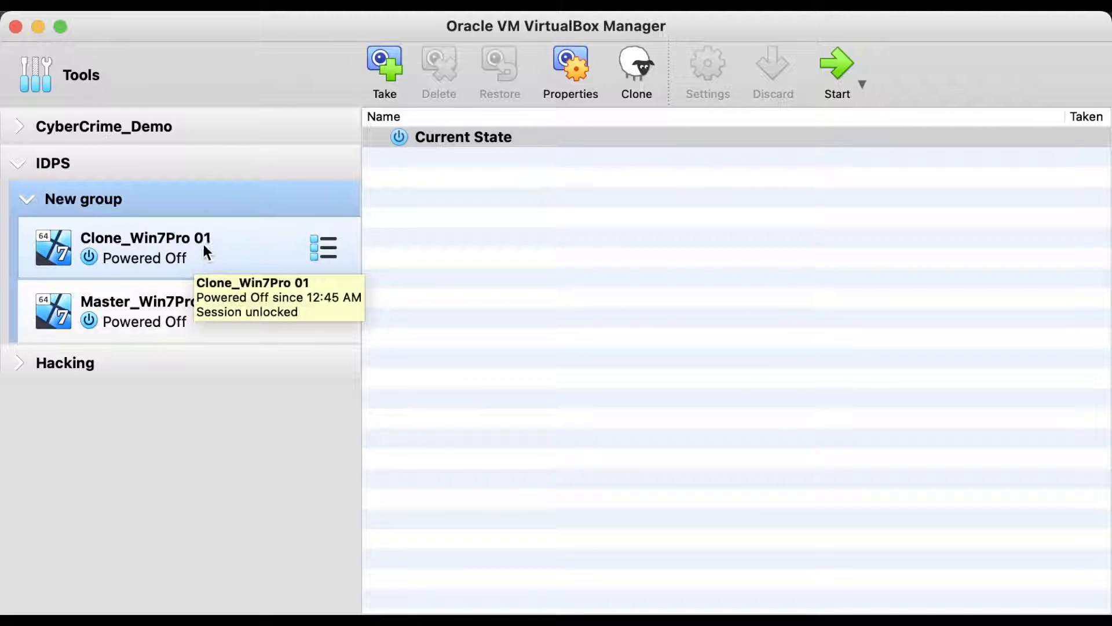
{"action": "left_click", "coordinate": [145, 253]}
{"action": "right_click", "coordinate": [146, 251]}
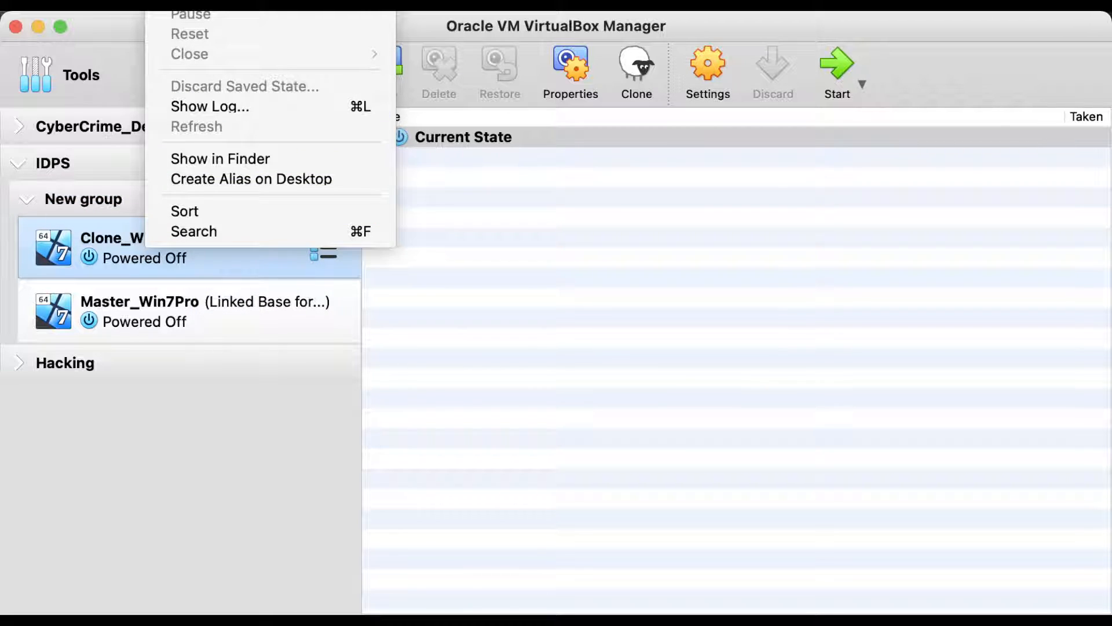
- Create a second linked clone of Master_Win7Pro named "Clone_Win7Pro 02"
{"action": "left_click", "coordinate": [144, 321]}
{"action": "right_click", "coordinate": [144, 320]}
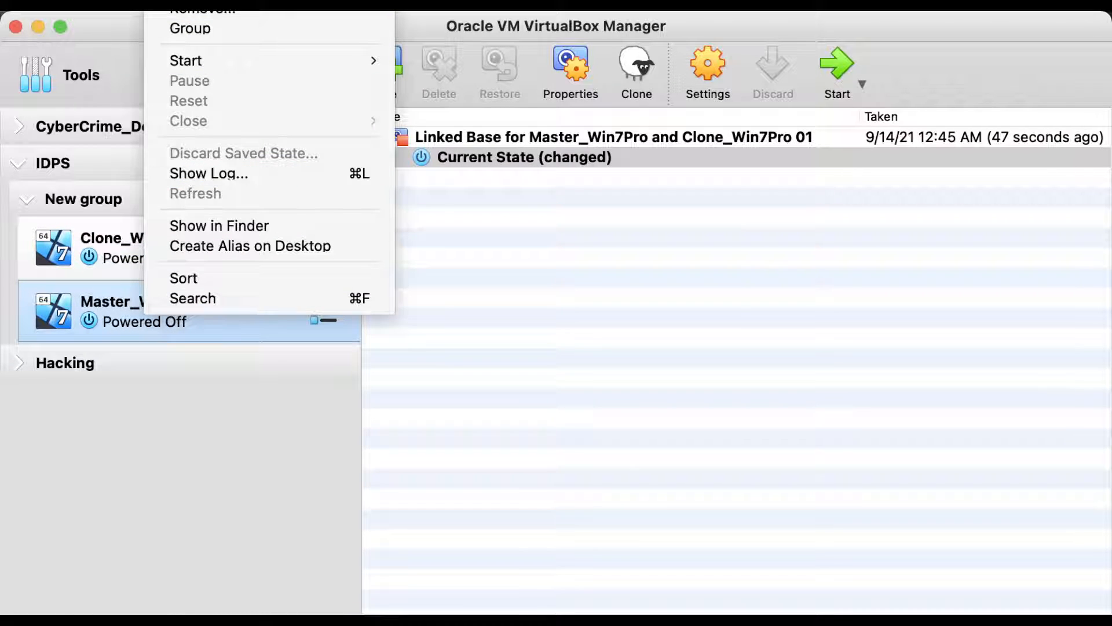
{"action": "left_click", "coordinate": [191, 2]}
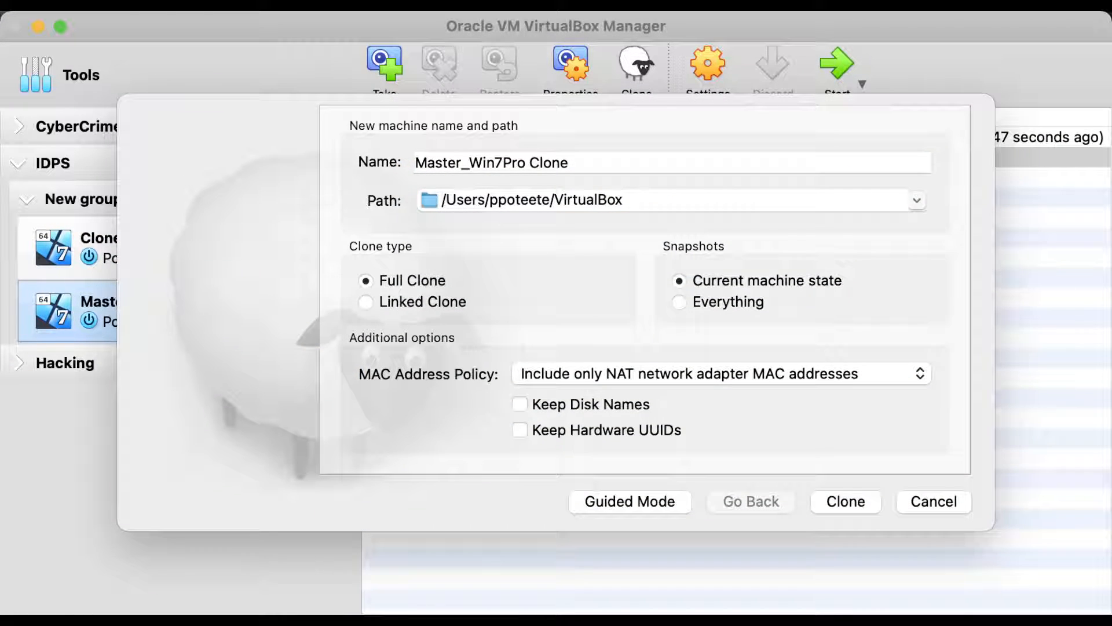
{"action": "double_click", "coordinate": [444, 163]}
{"action": "type", "text": "Clone_"}
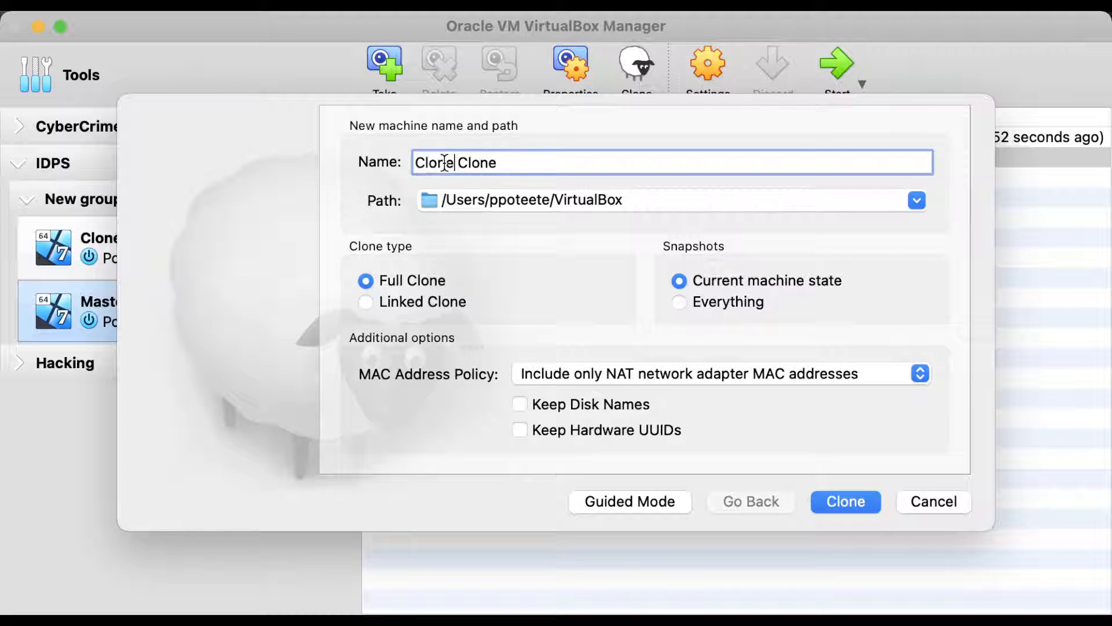
{"action": "type", "text": "Win7Pr"}
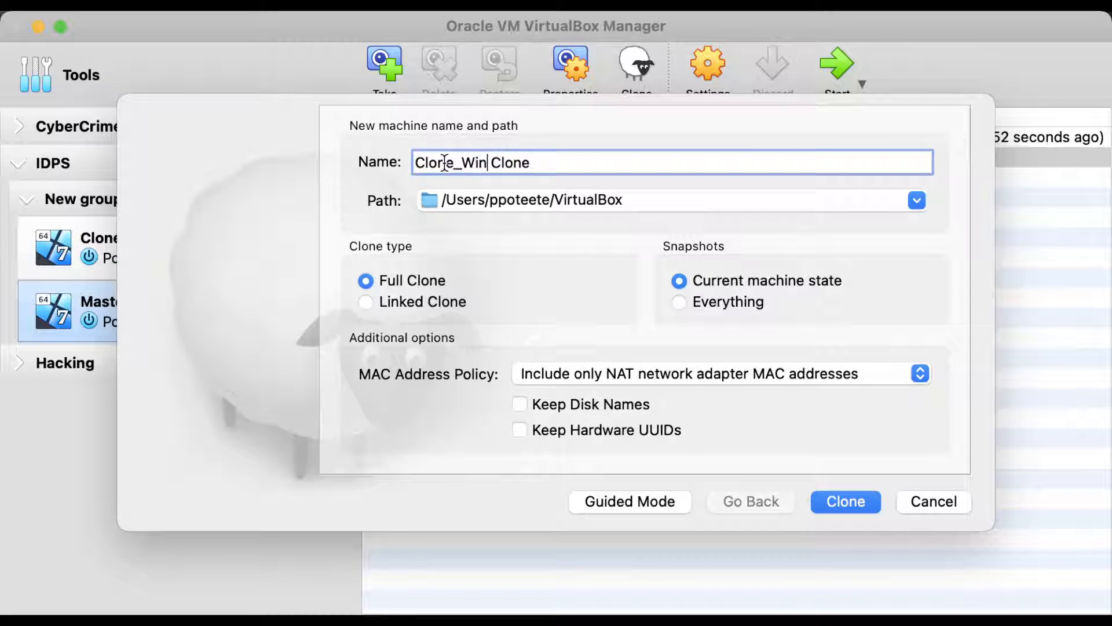
{"action": "type", "text": "o 0"}
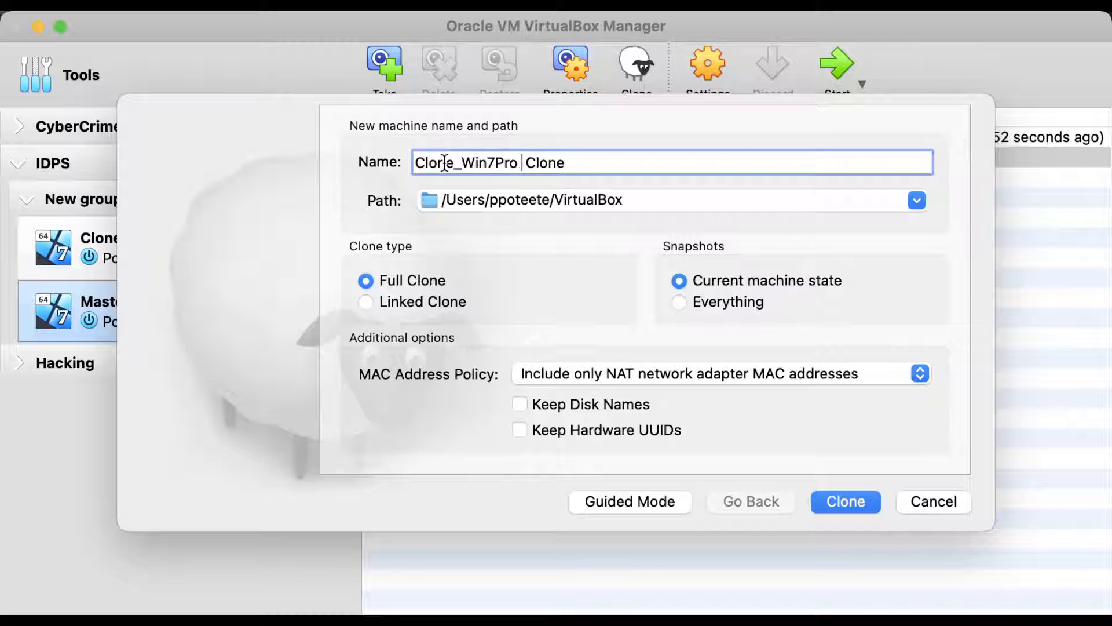
{"action": "type", "text": "2"}
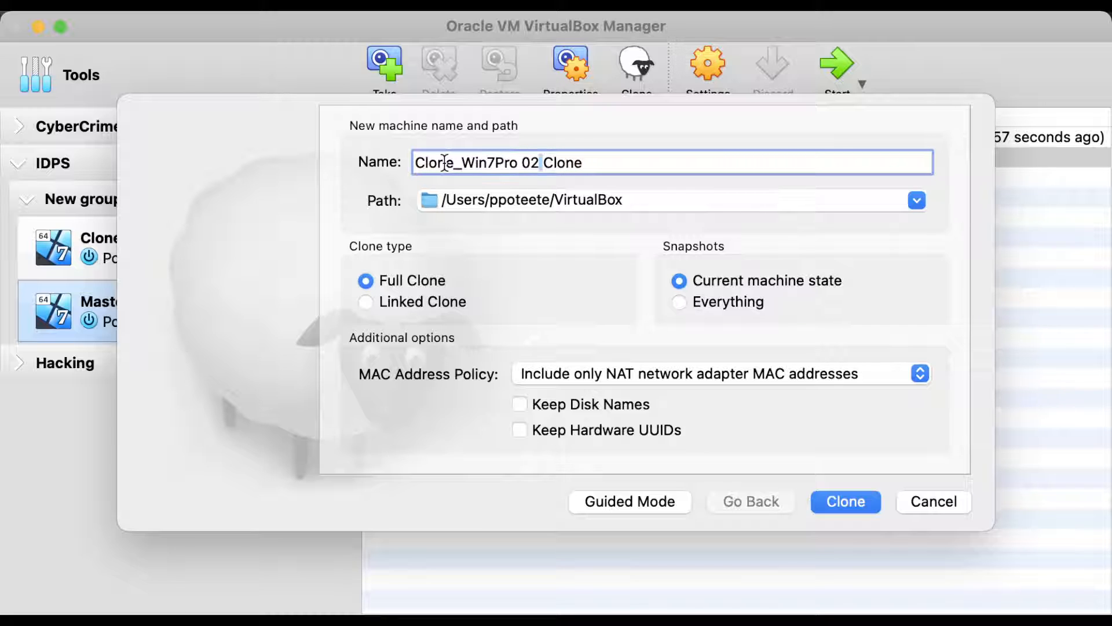
{"action": "key", "text": "shift+Right"}
{"action": "key", "text": "shift+Right"}
{"action": "key", "text": "shift+Right"}
{"action": "key", "text": "shift+Right"}
{"action": "key", "text": "shift+Right"}
{"action": "key", "text": "shift+Right"}
{"action": "key", "text": "BackSpace"}
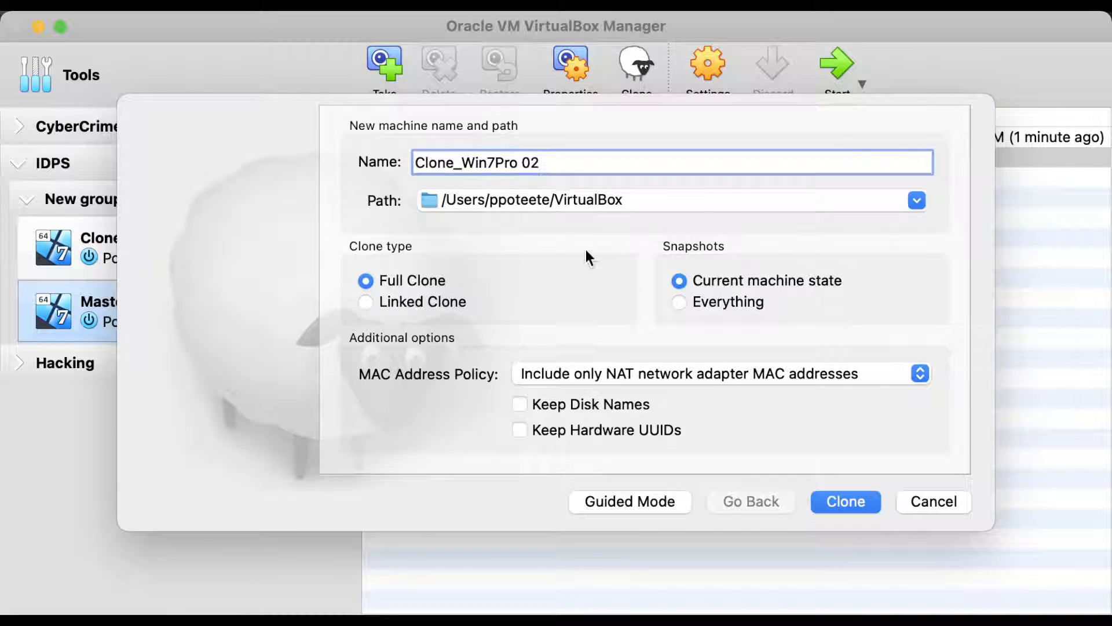
{"action": "left_click", "coordinate": [409, 304]}
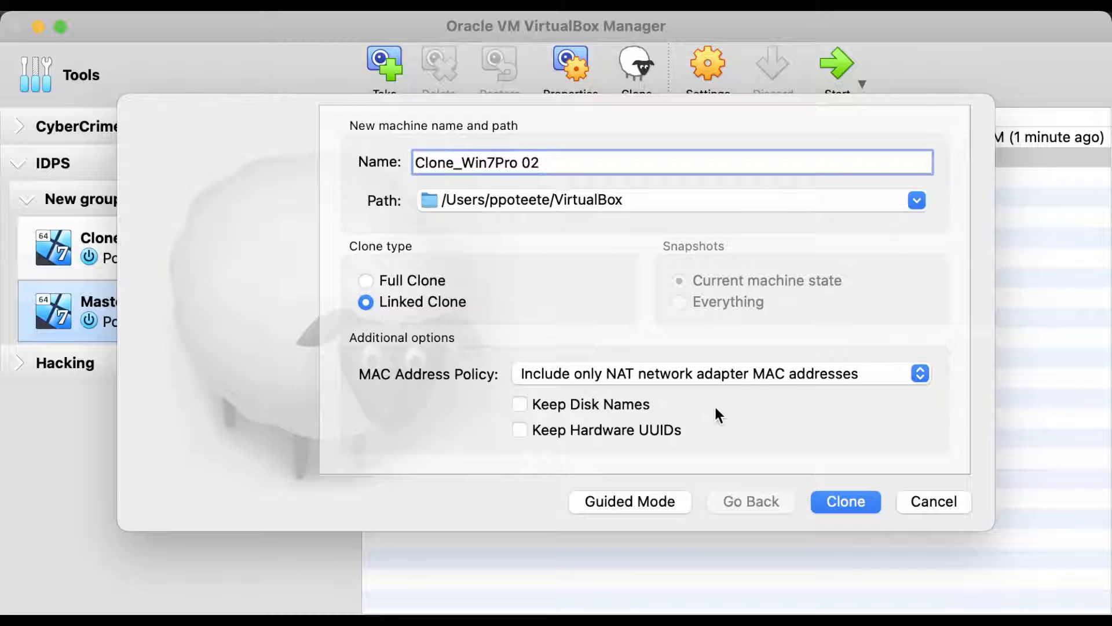
{"action": "left_click", "coordinate": [846, 501]}
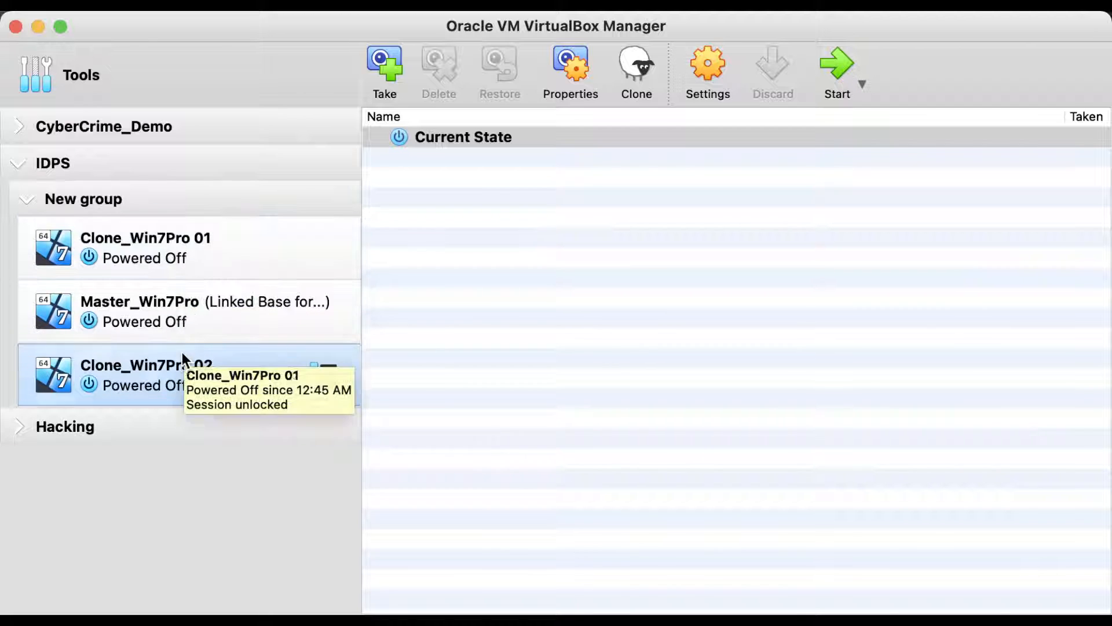
- Move Master_Win7Pro out of New group directly into IDPS and ungroup the two clones
{"action": "left_click_drag", "start_coordinate": [134, 323], "coordinate": [137, 225]}
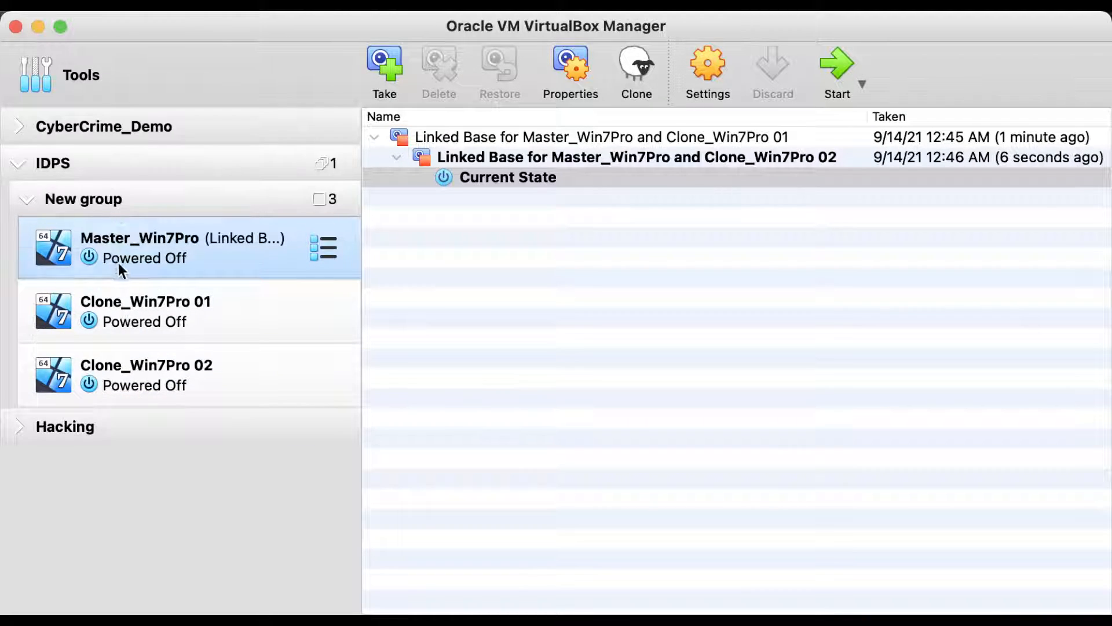
{"action": "left_click", "coordinate": [133, 388], "text": "shift"}
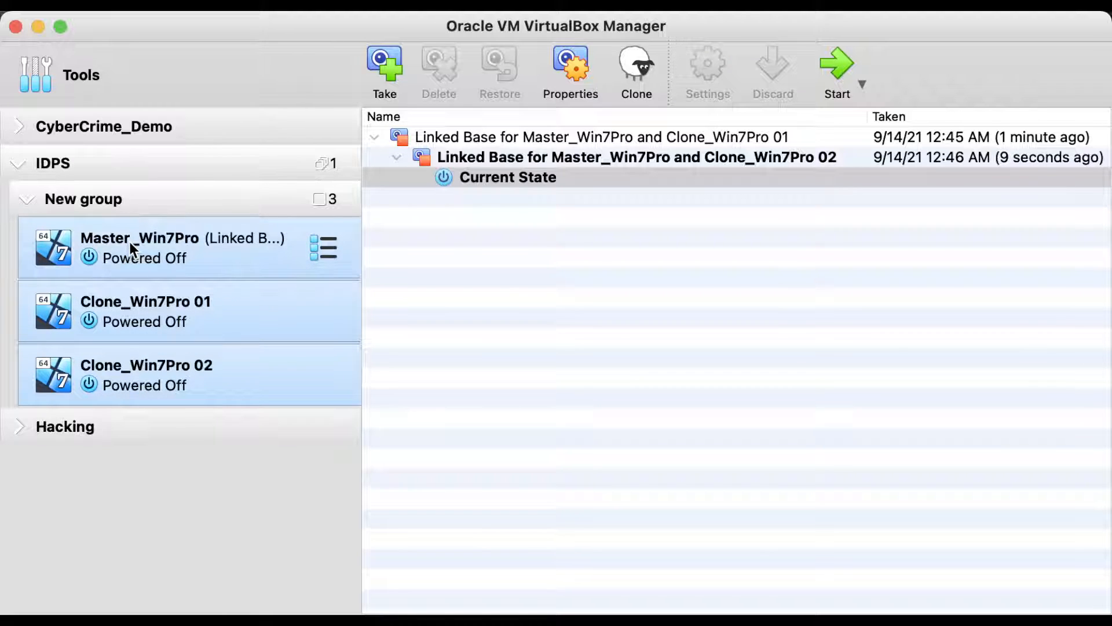
{"action": "left_click_drag", "start_coordinate": [130, 242], "coordinate": [124, 163]}
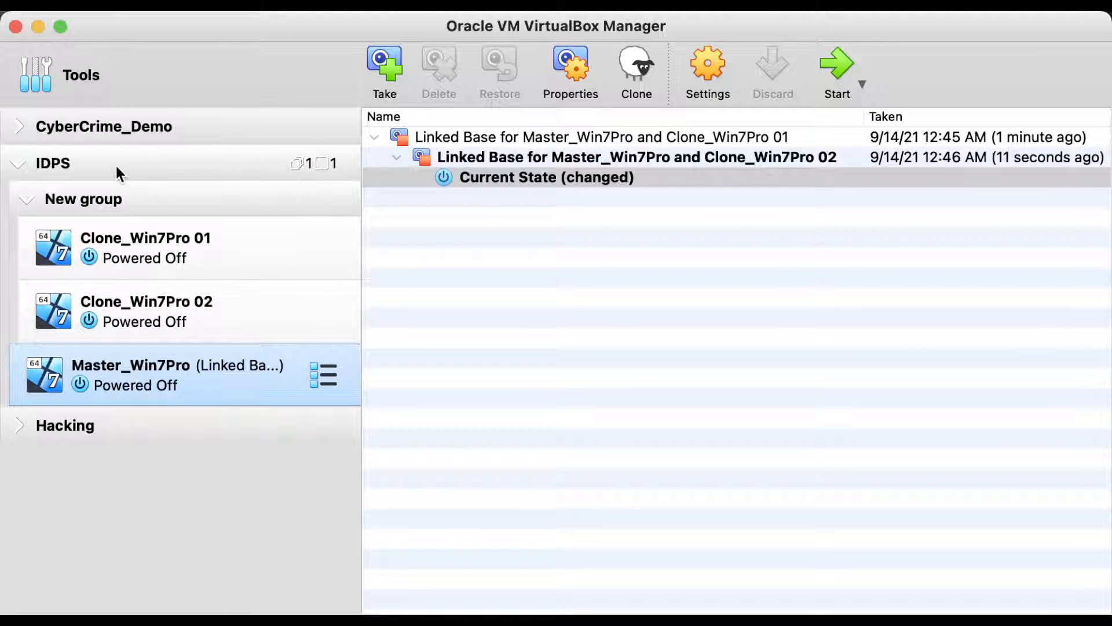
{"action": "right_click", "coordinate": [108, 198]}
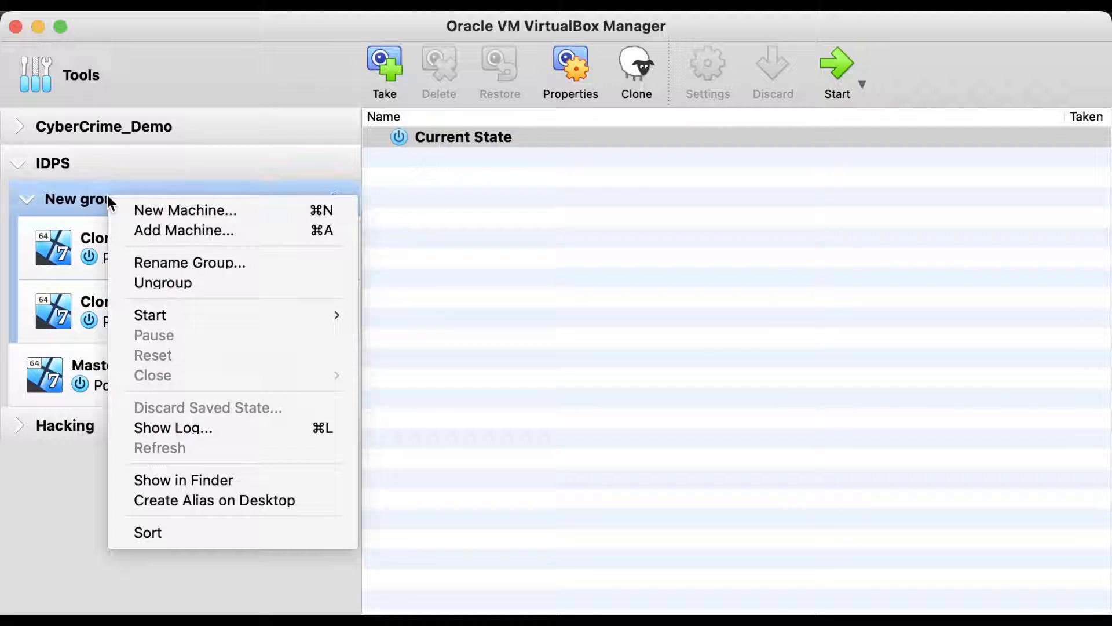
{"action": "left_click", "coordinate": [168, 283]}
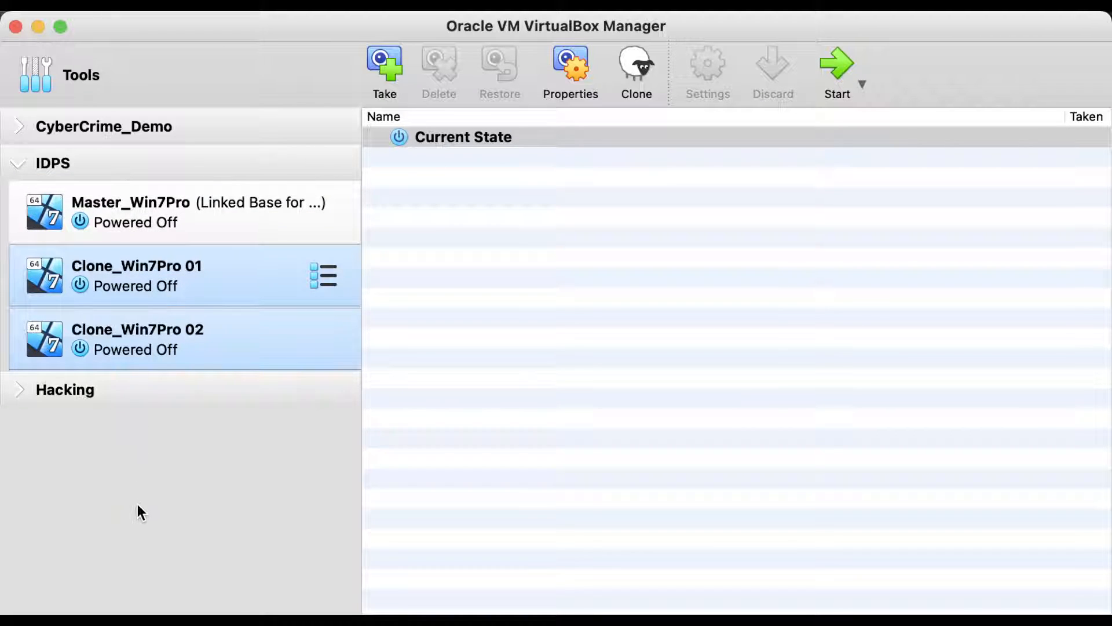
{"action": "left_click", "coordinate": [133, 207]}
{"action": "left_click", "coordinate": [130, 276]}
{"action": "left_click", "coordinate": [132, 344]}
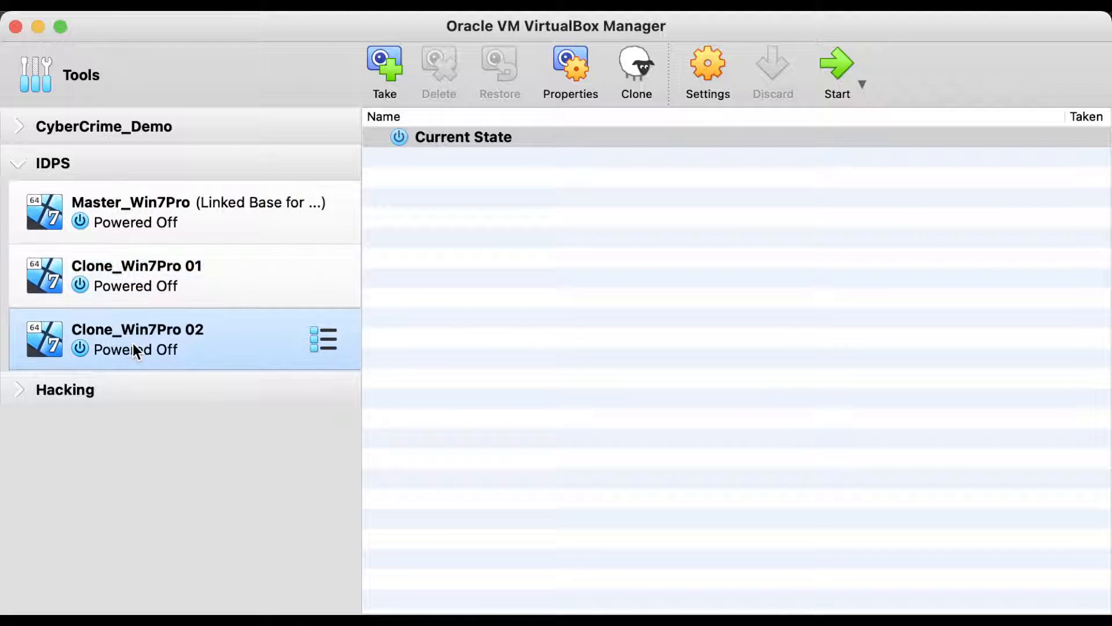
{"action": "left_click", "coordinate": [134, 277]}
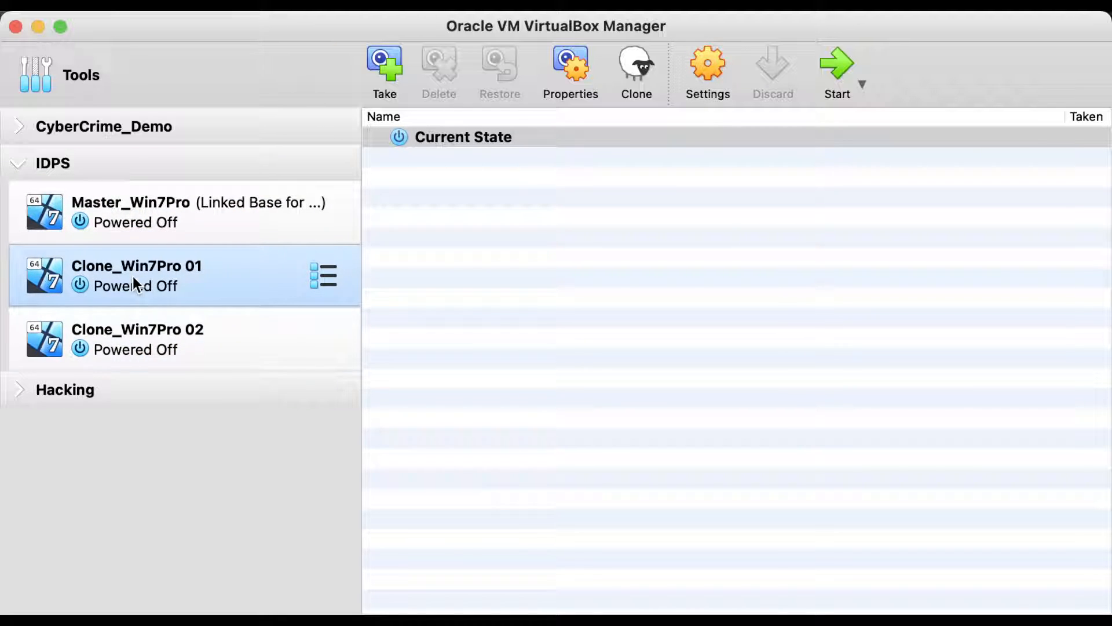
{"action": "left_click", "coordinate": [146, 334], "text": "shift"}
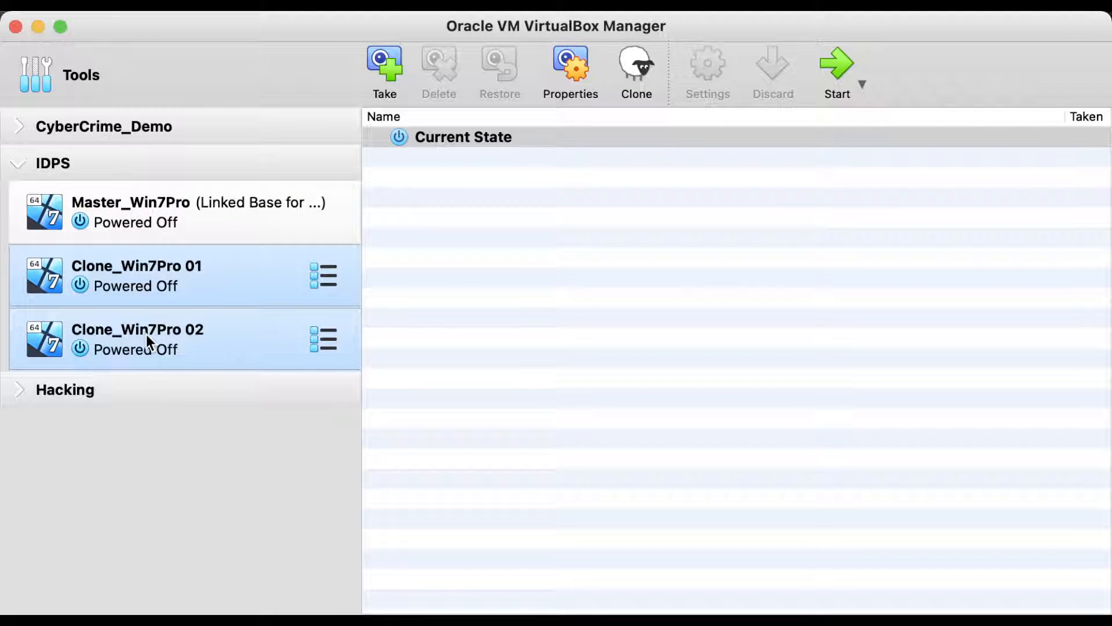
{"action": "right_click", "coordinate": [146, 335]}
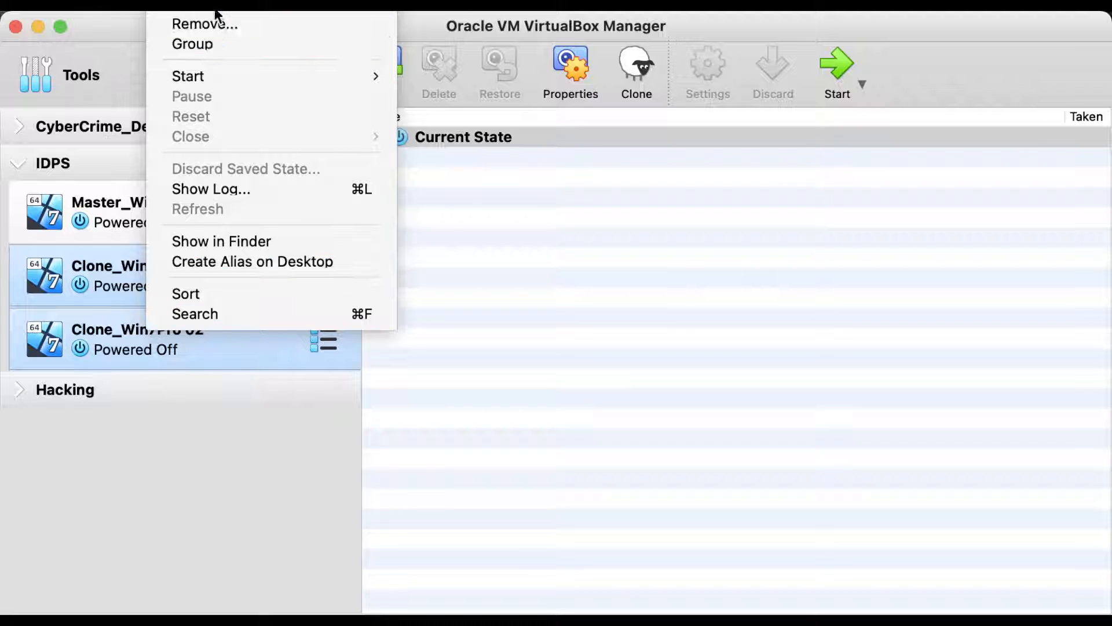
{"action": "left_click", "coordinate": [210, 452]}
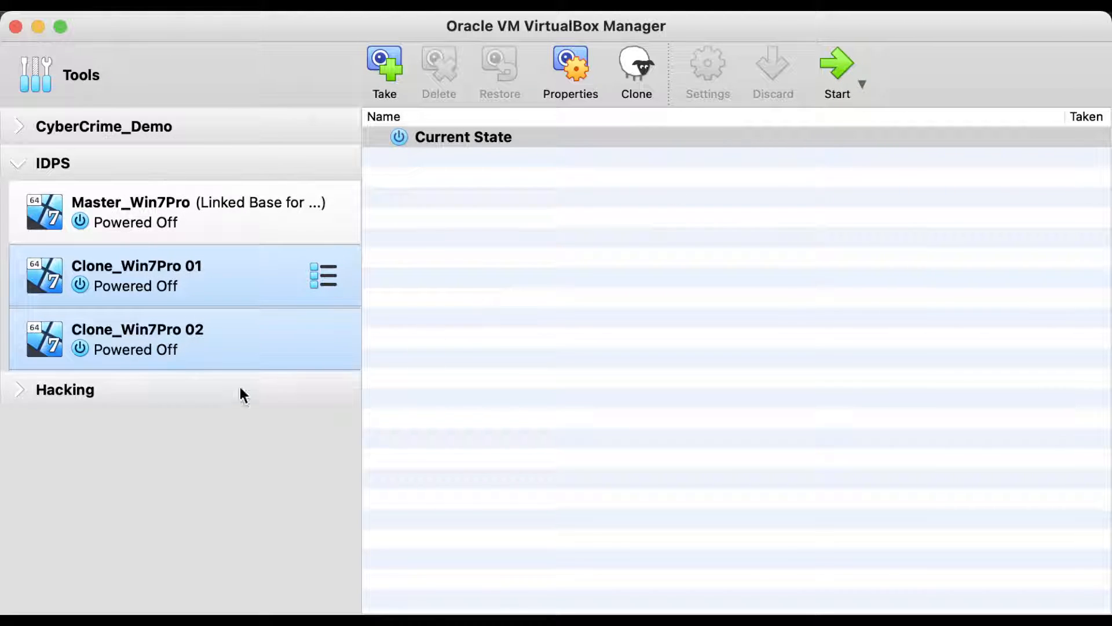
{"action": "right_click", "coordinate": [196, 284]}
{"action": "left_click", "coordinate": [270, 0]}
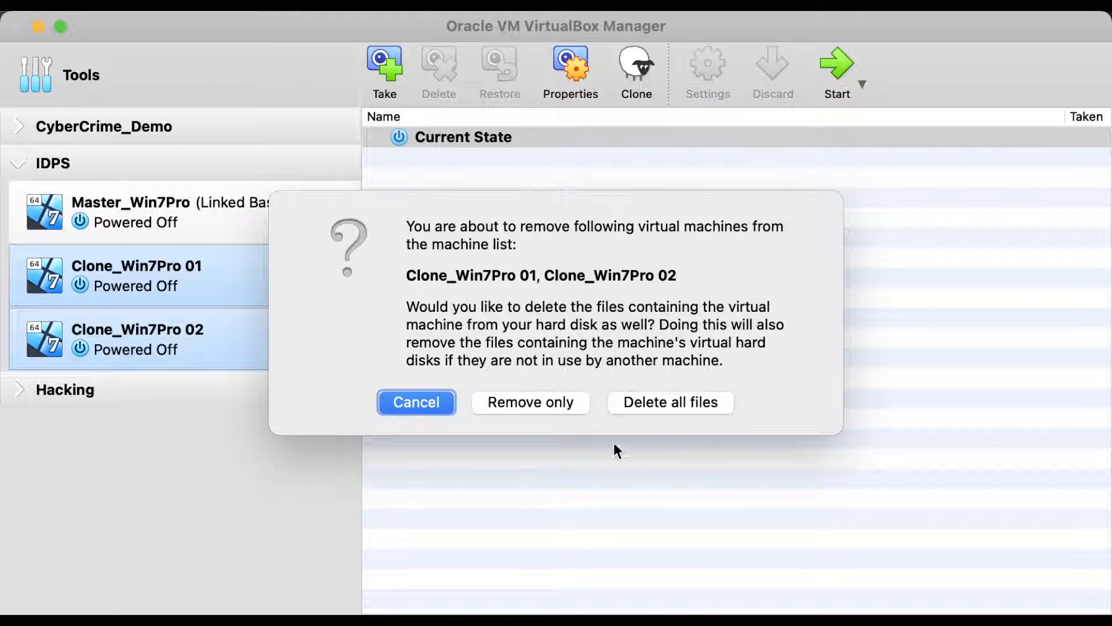
{"action": "left_click", "coordinate": [409, 400]}
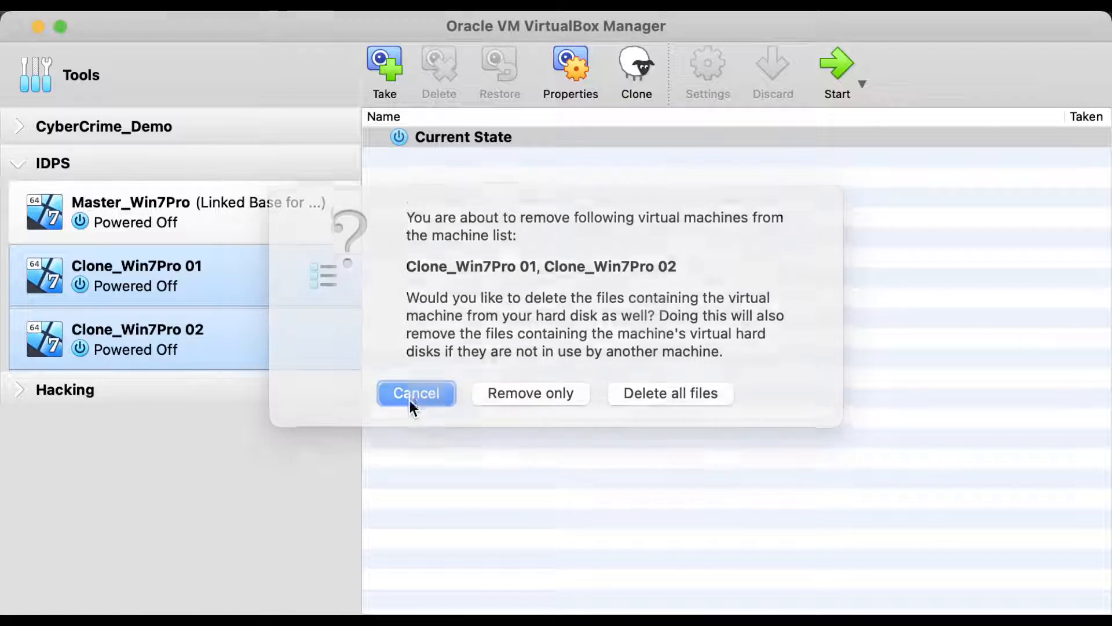
- Examine Master_Win7Pro's details and its snapshot for Clone_Win7Pro 01, and return to the machine's details view
{"action": "left_click", "coordinate": [246, 212]}
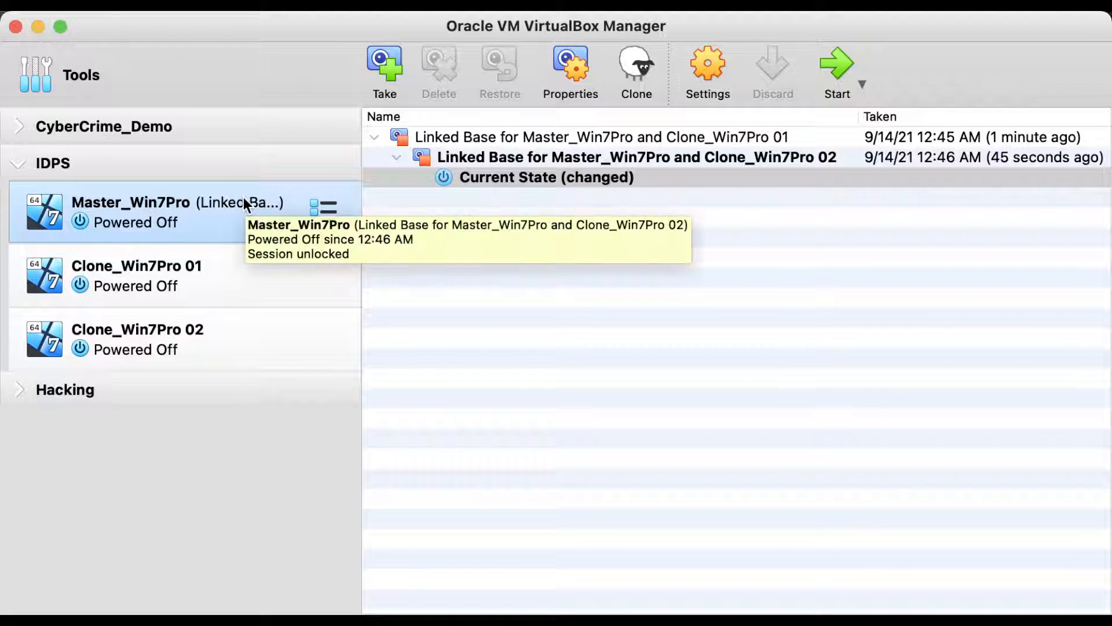
{"action": "left_click", "coordinate": [325, 213]}
{"action": "left_click", "coordinate": [397, 205]}
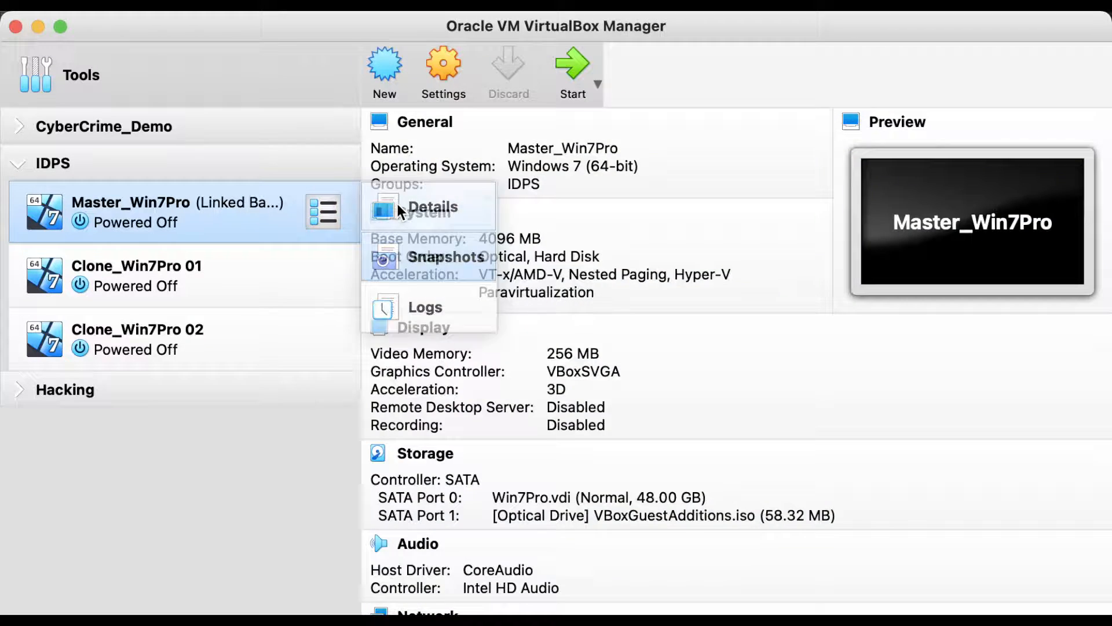
{"action": "left_click", "coordinate": [325, 212]}
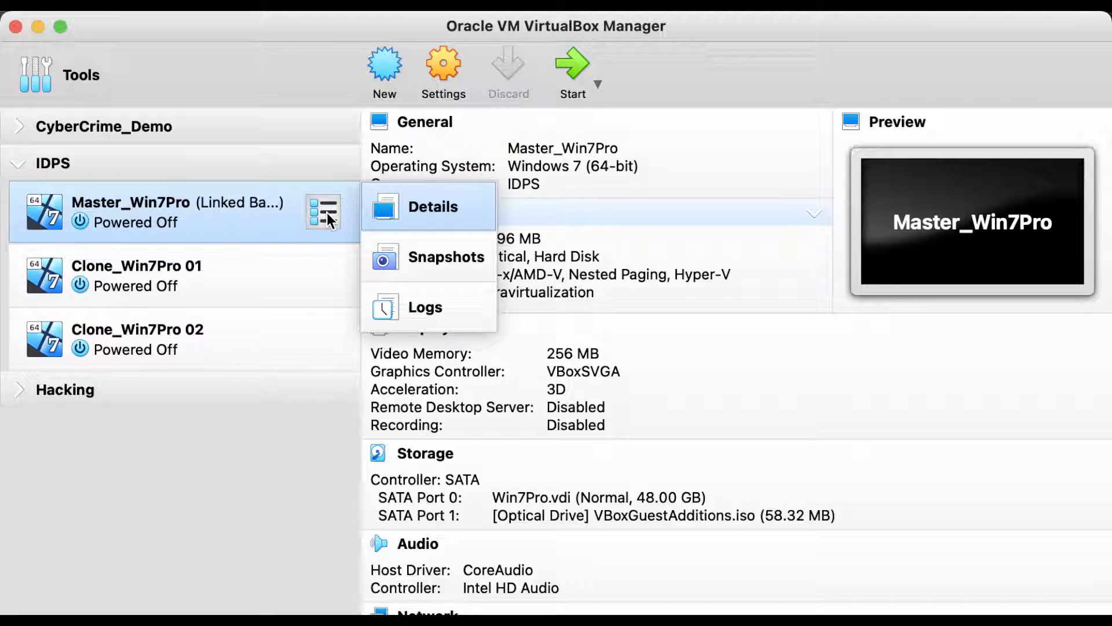
{"action": "left_click", "coordinate": [443, 256]}
{"action": "left_click", "coordinate": [469, 137]}
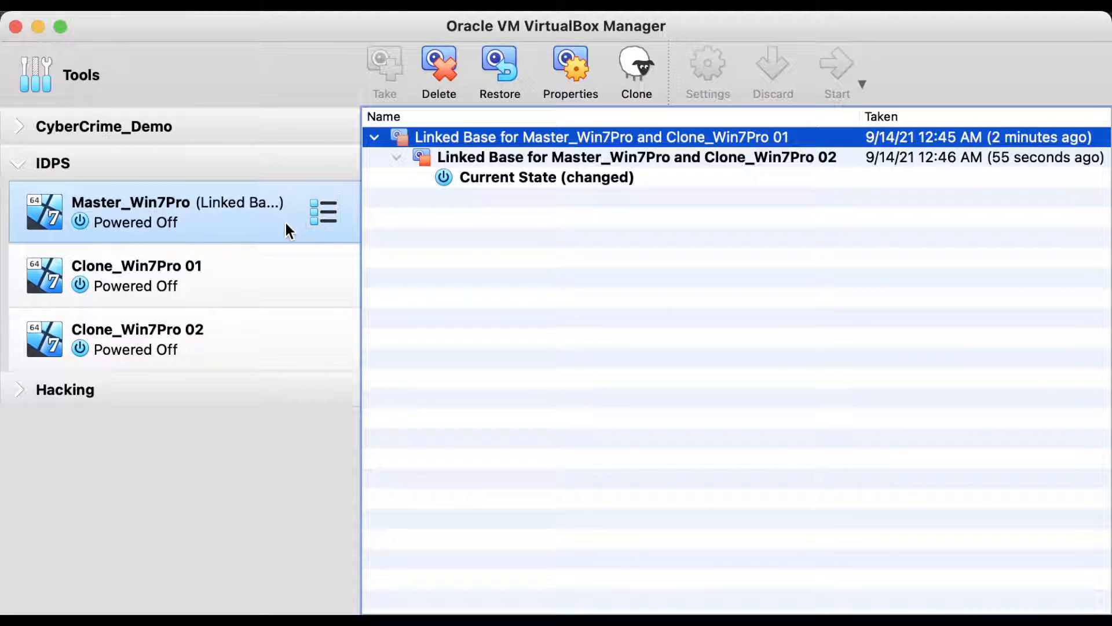
{"action": "left_click", "coordinate": [316, 210]}
{"action": "left_click", "coordinate": [419, 206]}
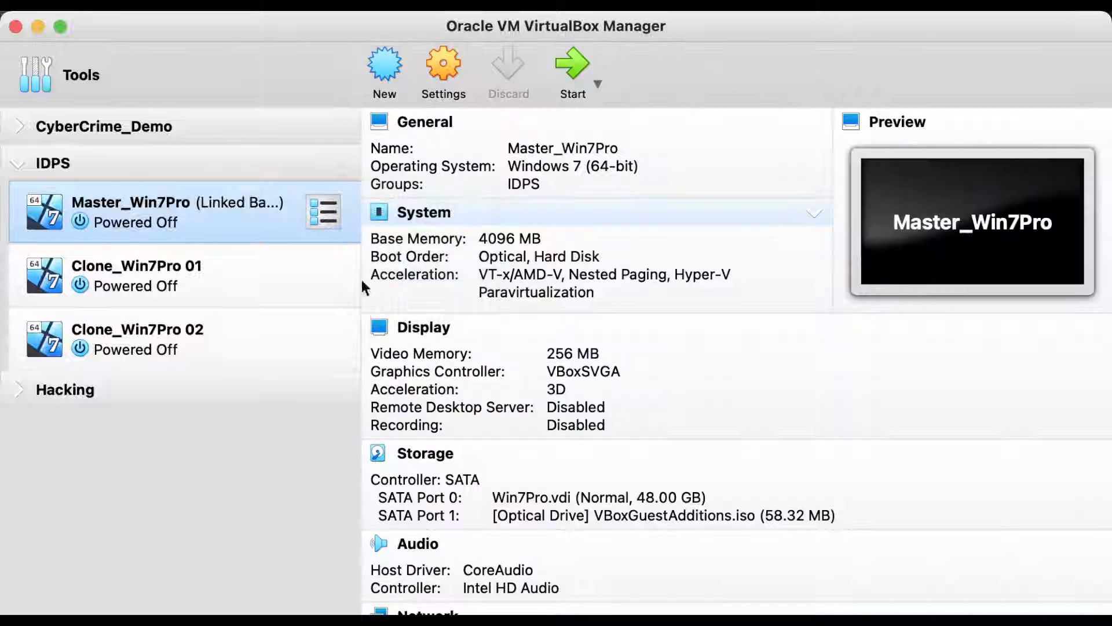